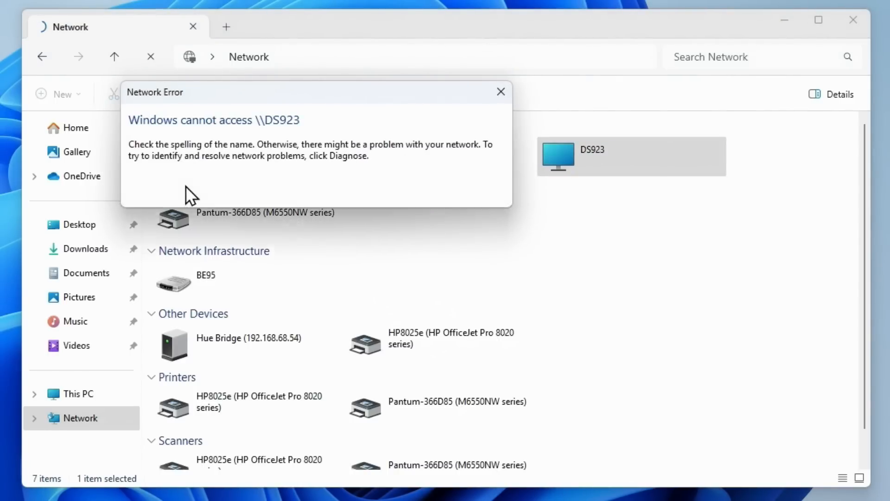
Show the details of the DS923 network error, including its error code, and close the error and File Explorer
left_click(186, 186)
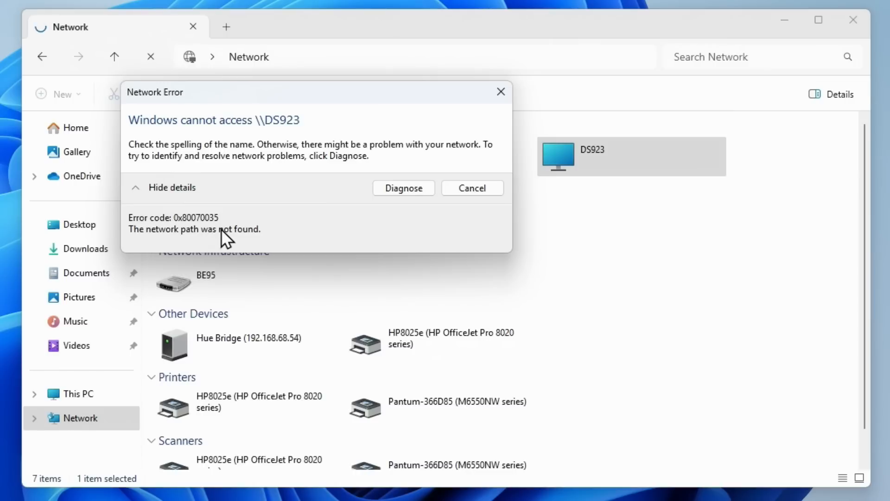
left_click(501, 92)
left_click(860, 20)
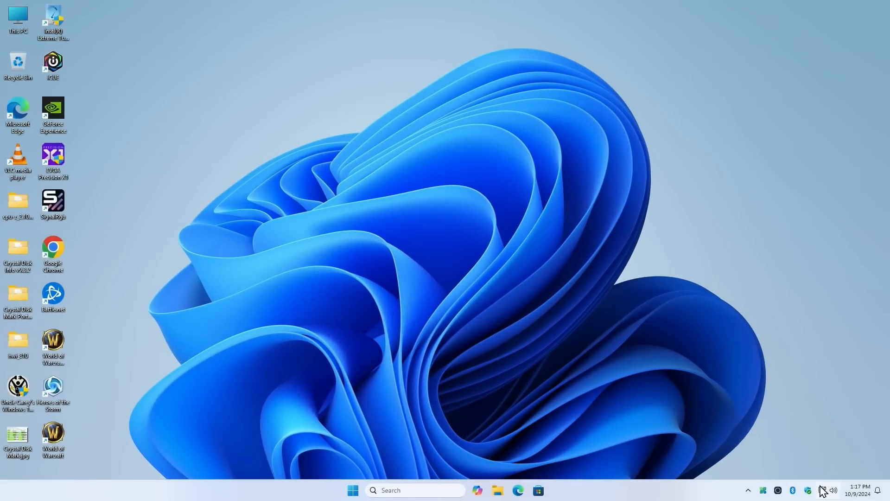
Open the network and internet settings and check the Ethernet connection's network profile type
right_click(822, 490)
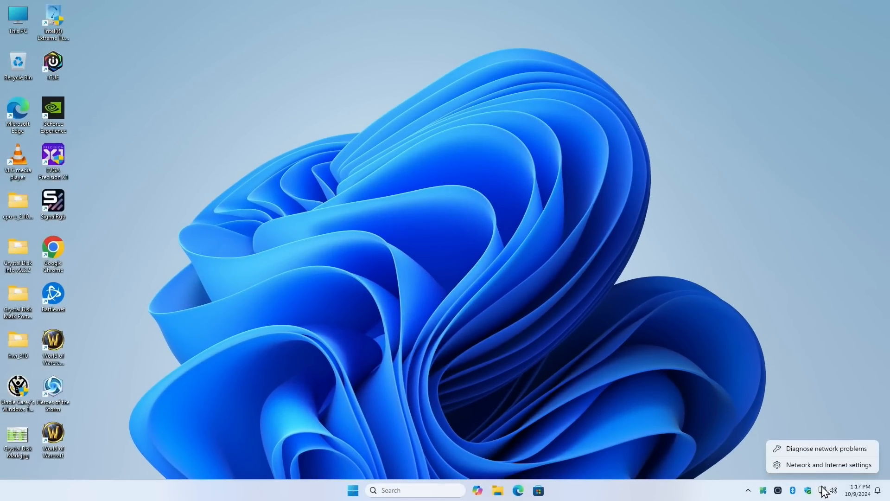
left_click(827, 478)
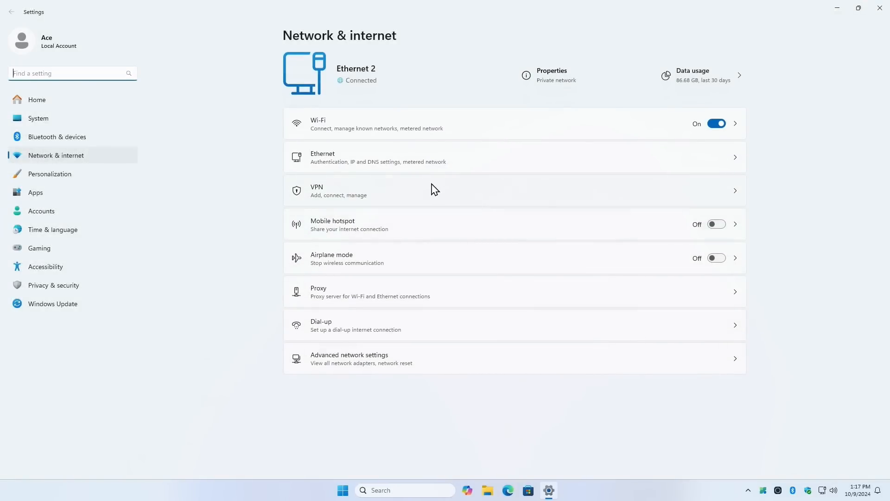
left_click(360, 154)
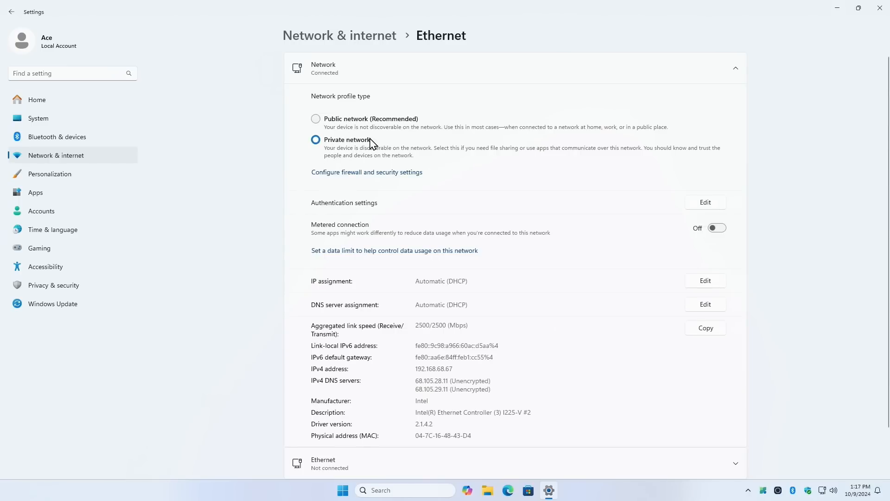
left_click(7, 11)
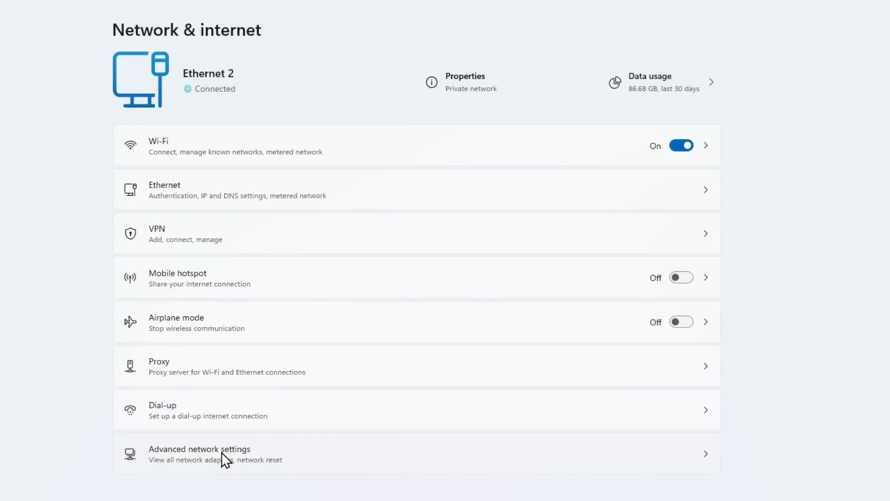
Review the advanced sharing settings for private, public and all networks, and close Settings
left_click(222, 452)
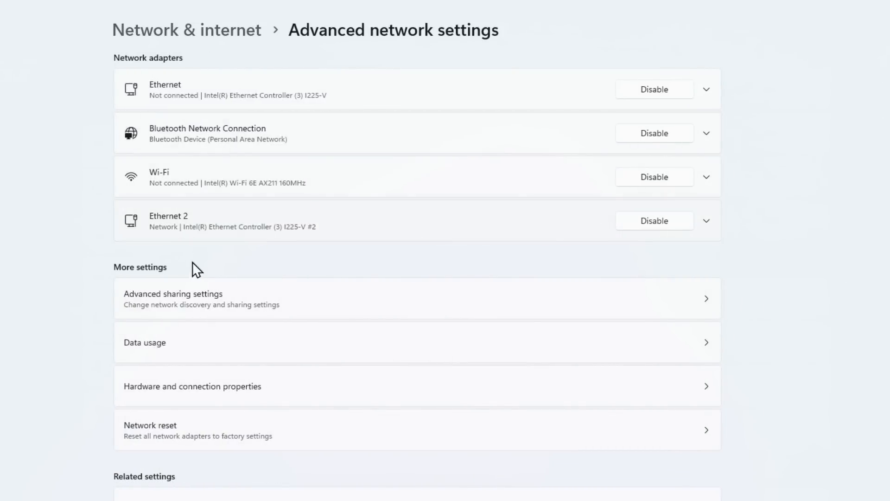
left_click(180, 289)
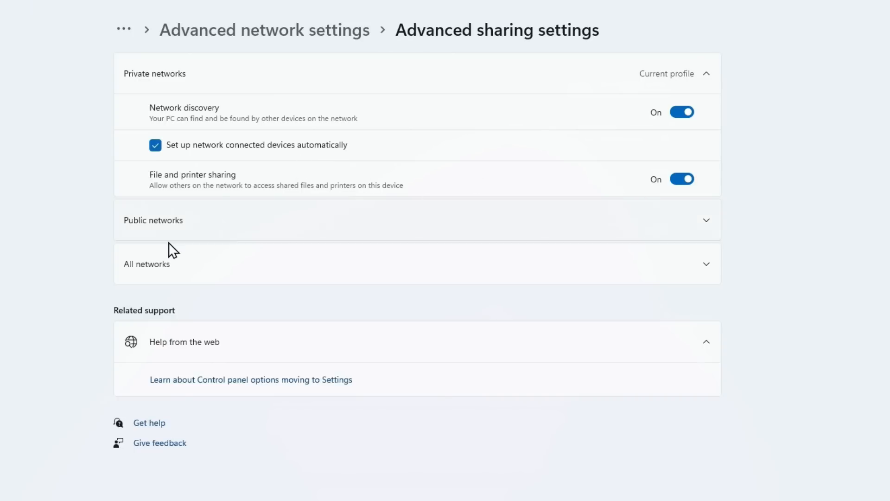
left_click(173, 229)
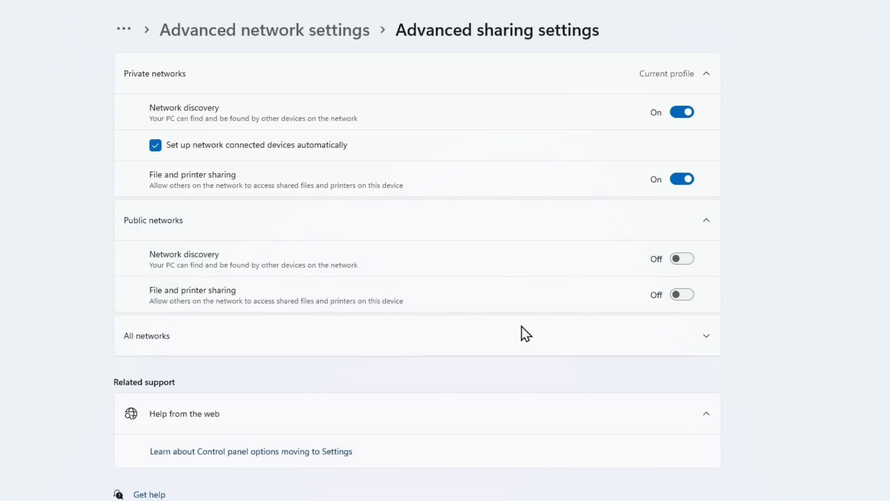
left_click(162, 343)
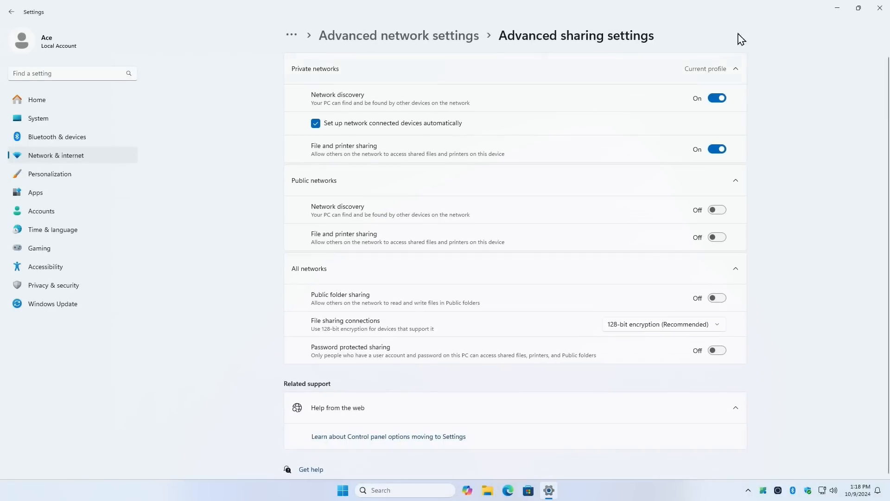
left_click(875, 7)
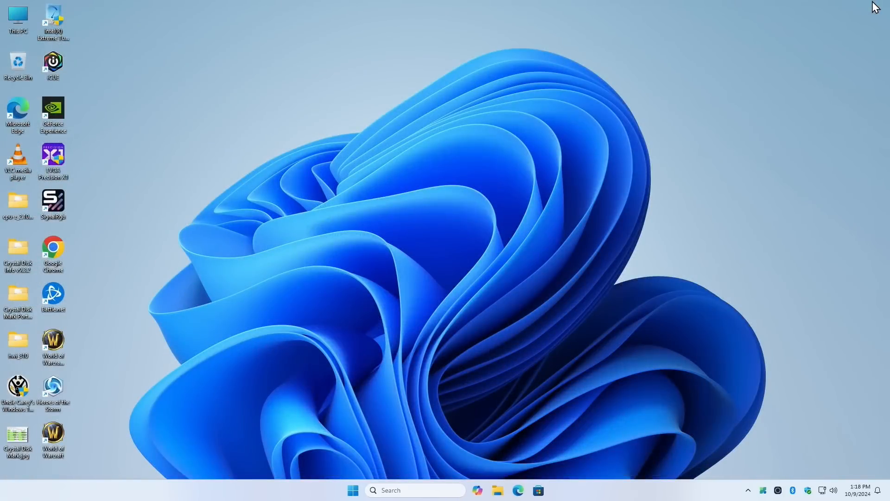
Try to access DS923 from the Network view in File Explorer, dismiss the error and close the window
double_click(29, 12)
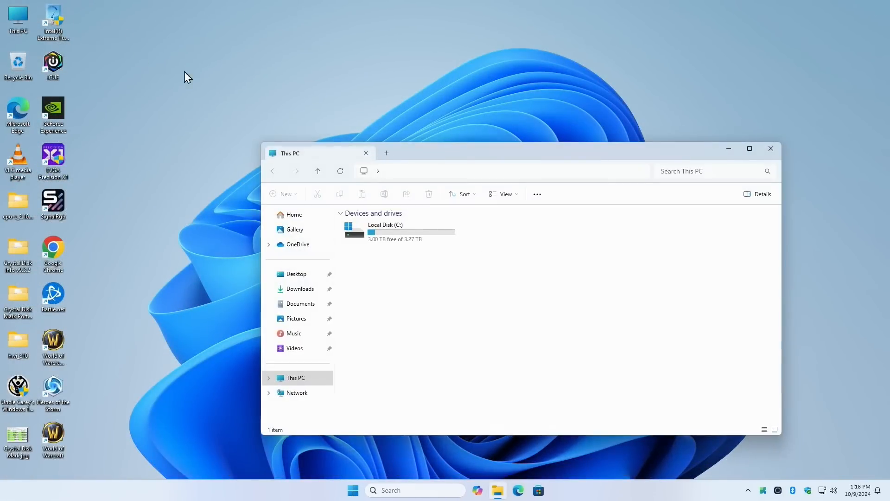
left_click(299, 397)
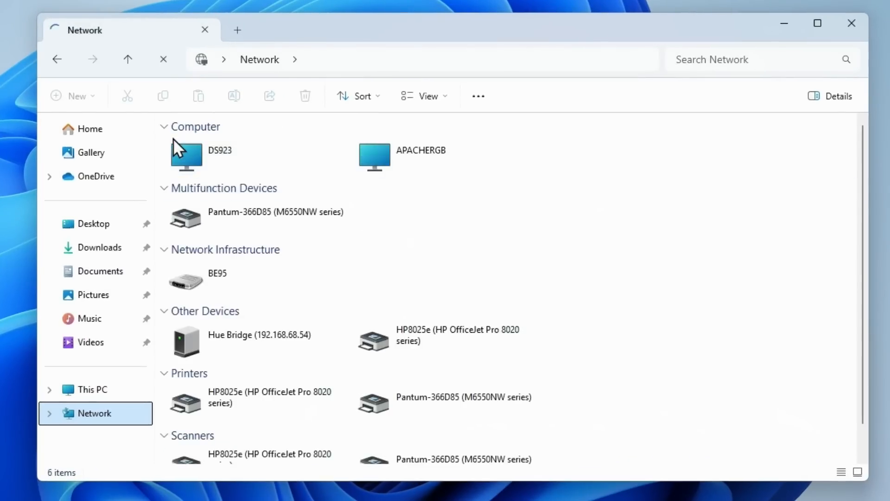
double_click(196, 150)
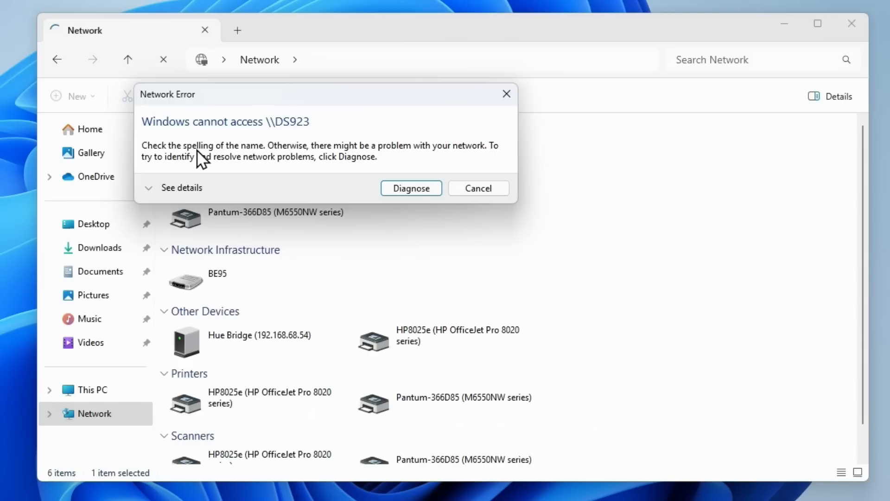
left_click(474, 196)
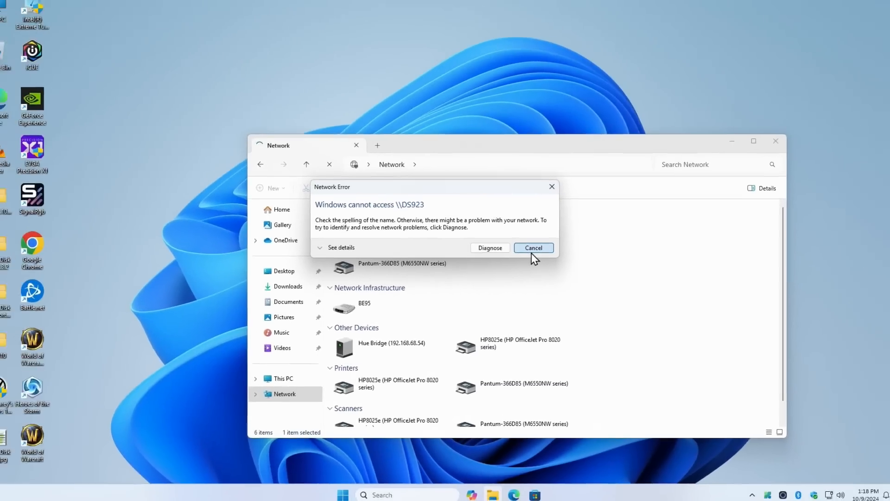
left_click(520, 236)
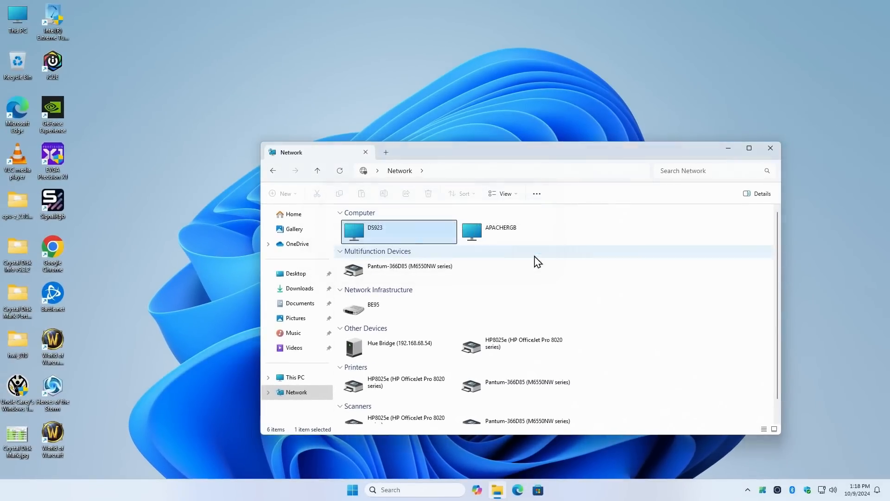
left_click(771, 147)
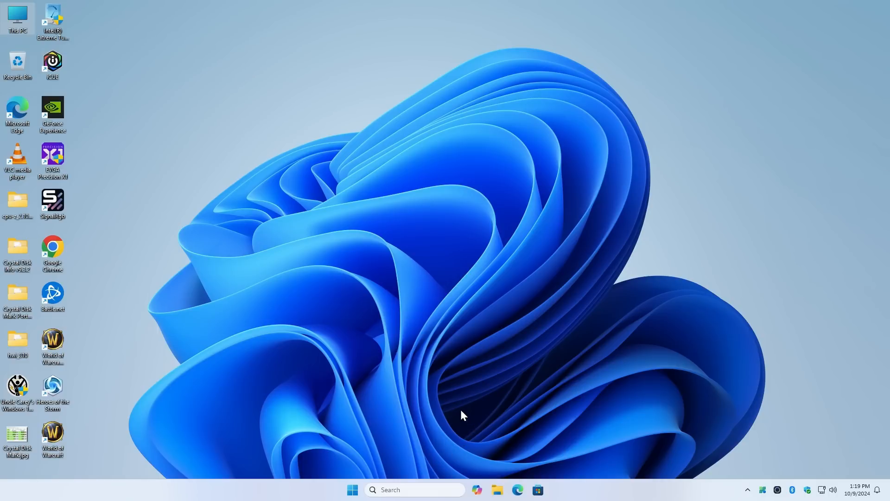
Search Windows for gpedit and open the Edit group policy tool
left_click(424, 488)
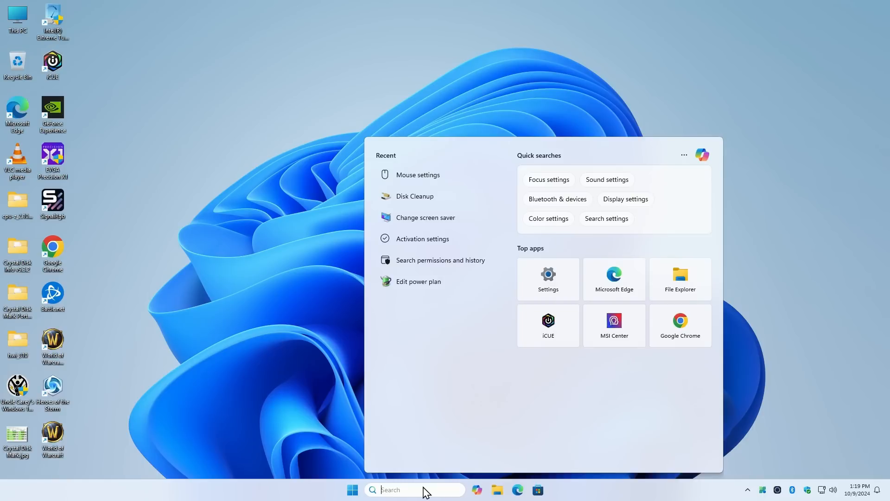
type("gpedit")
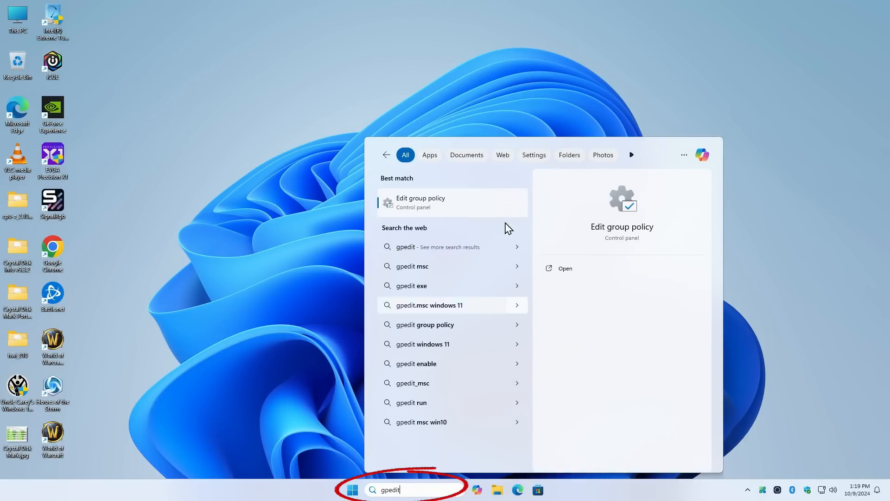
left_click(444, 198)
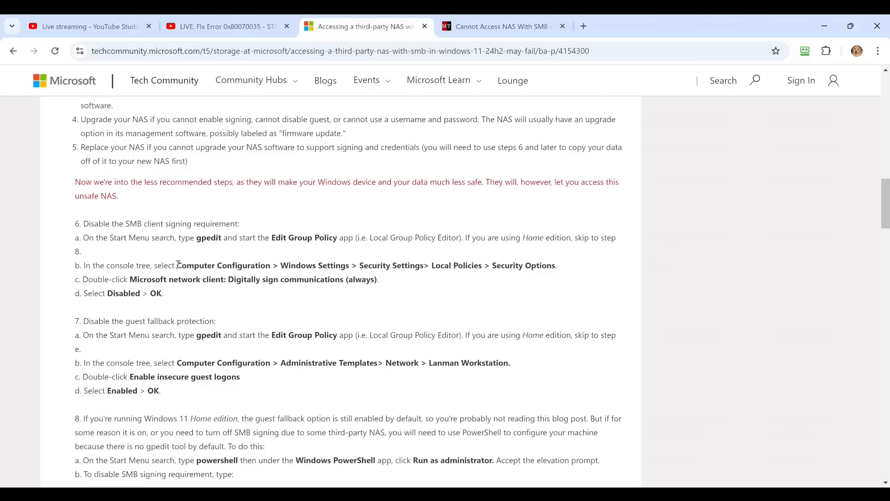
In the Microsoft Tech Community article in Chrome, highlight gpedit and the Computer Configuration path for disabling SMB client signing
left_click_drag(196, 237, 223, 239)
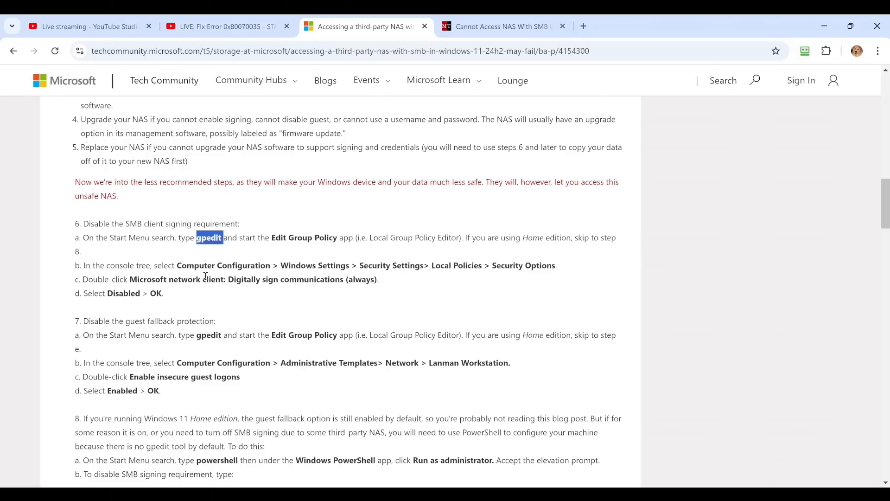
left_click_drag(178, 265, 342, 267)
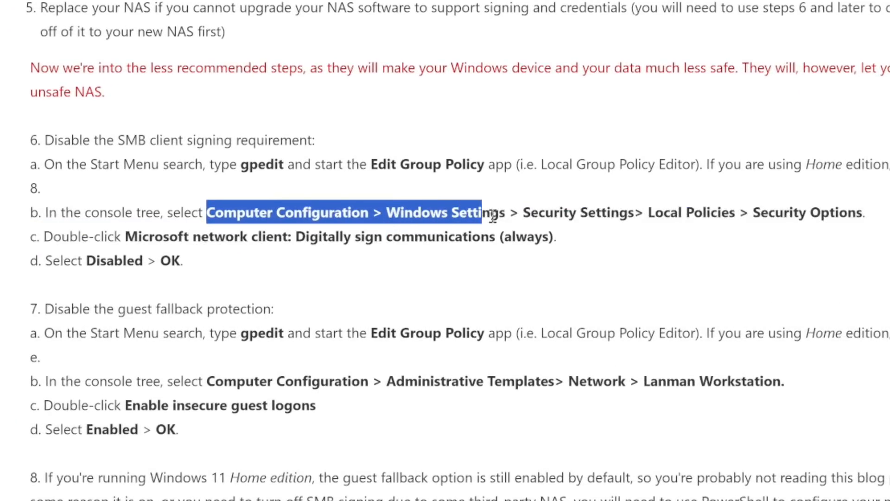
left_click_drag(492, 215, 421, 209)
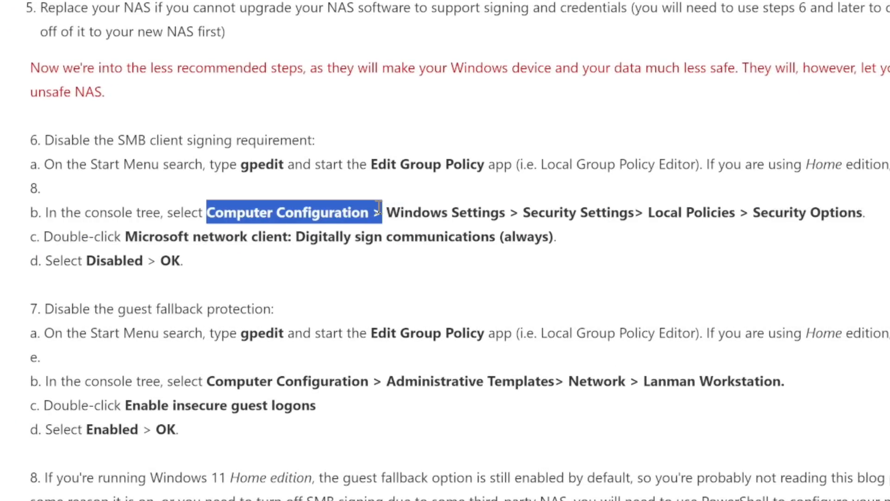
left_click(459, 204)
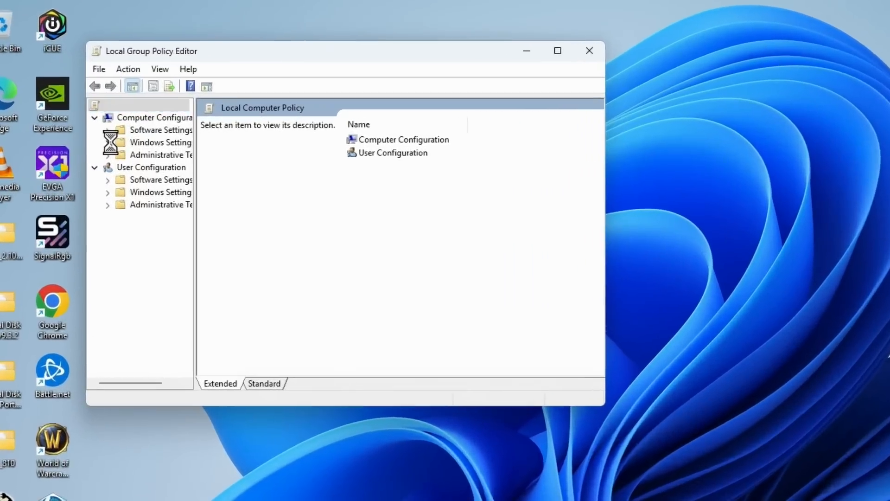
In the Local Group Policy Editor, show Security Options under Computer Configuration > Windows Settings > Security Settings > Local Policies, with the tree pane widened
left_click(94, 141)
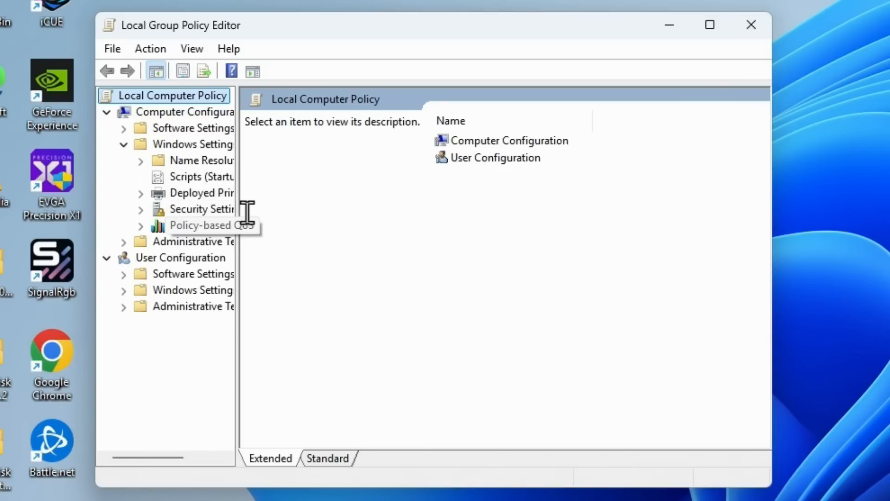
left_click_drag(234, 198, 504, 227)
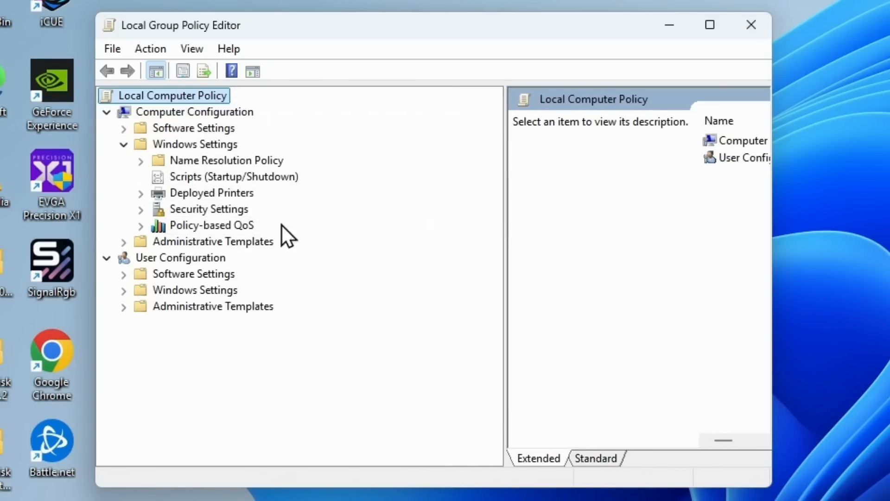
left_click(142, 211)
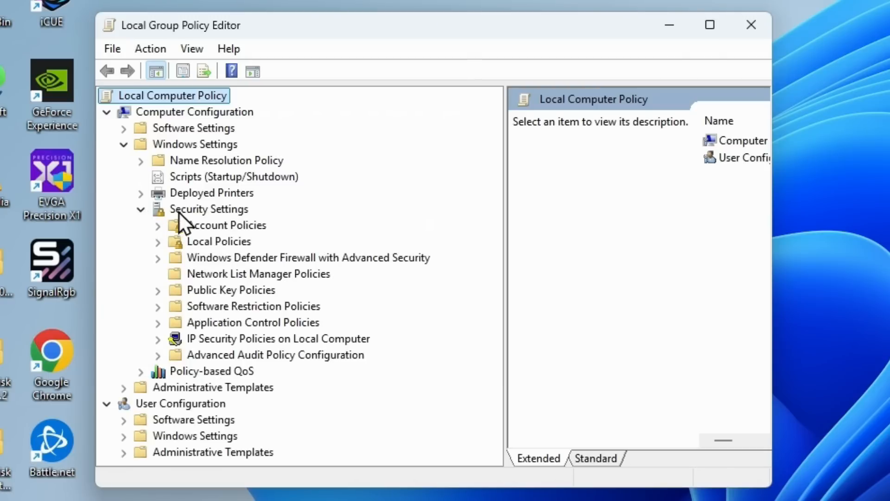
left_click(189, 240)
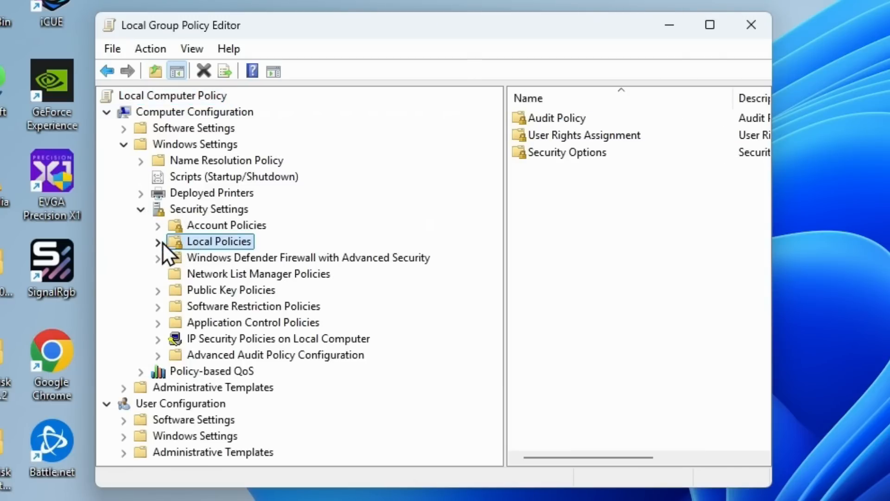
left_click(160, 242)
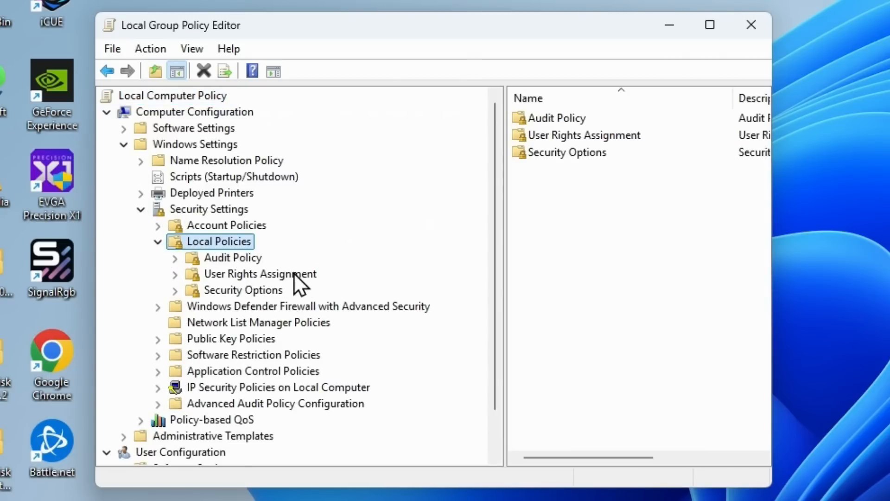
left_click(269, 293)
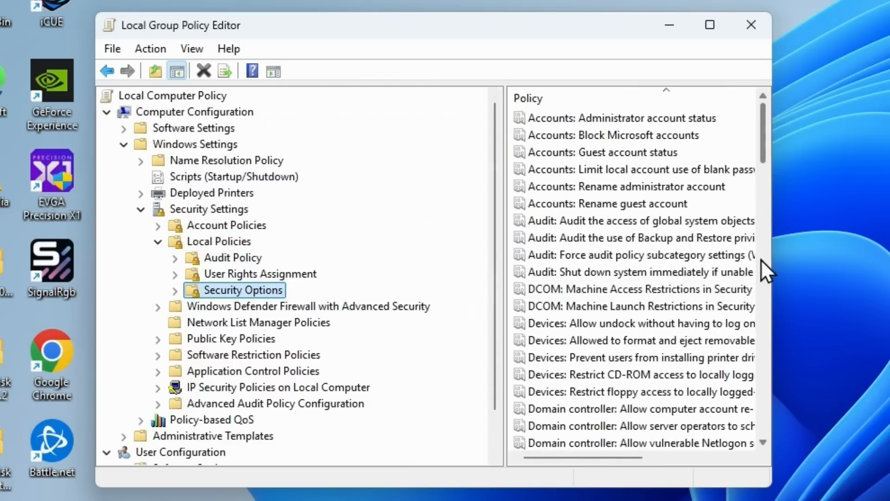
Enlarge the window, widen the Policy column, and confirm "Microsoft network client: Digitally sign communications (always)" as Disabled
left_click_drag(771, 244, 888, 224)
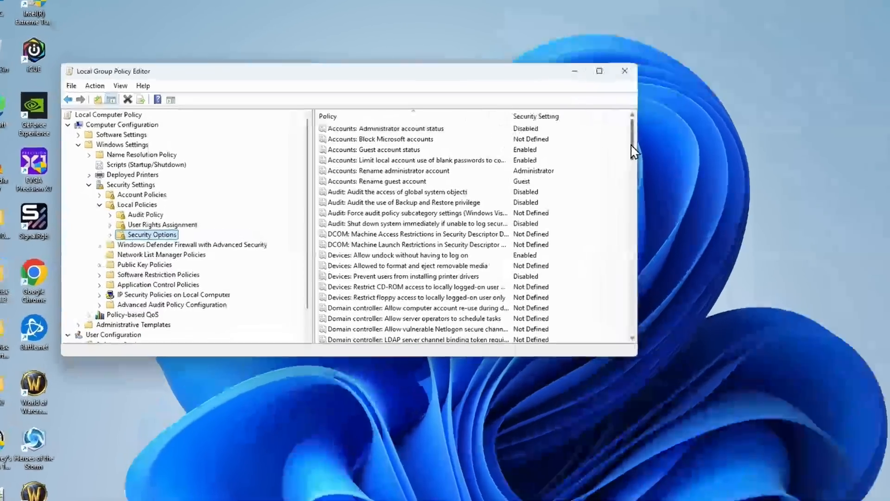
left_click_drag(558, 147, 540, 215)
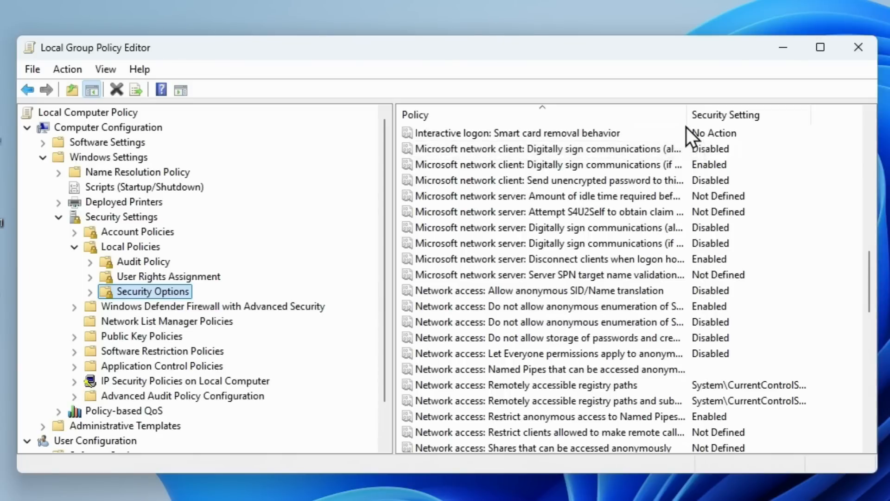
left_click_drag(690, 120, 843, 123)
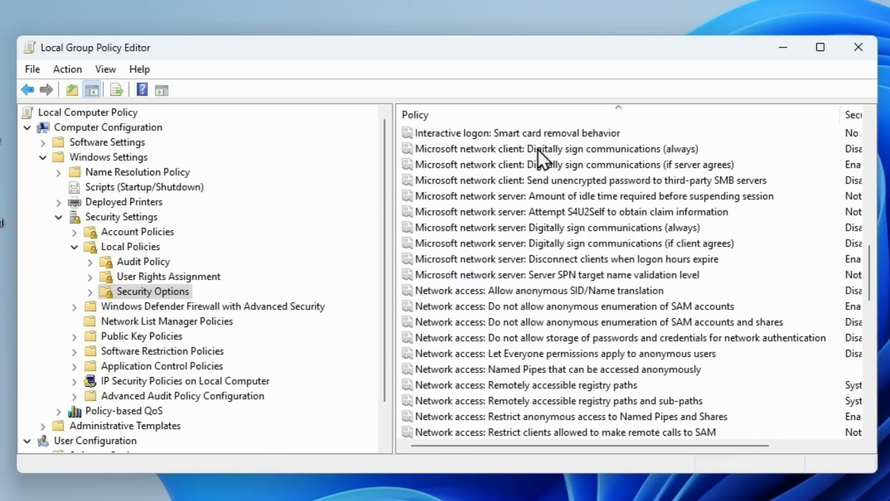
double_click(599, 145)
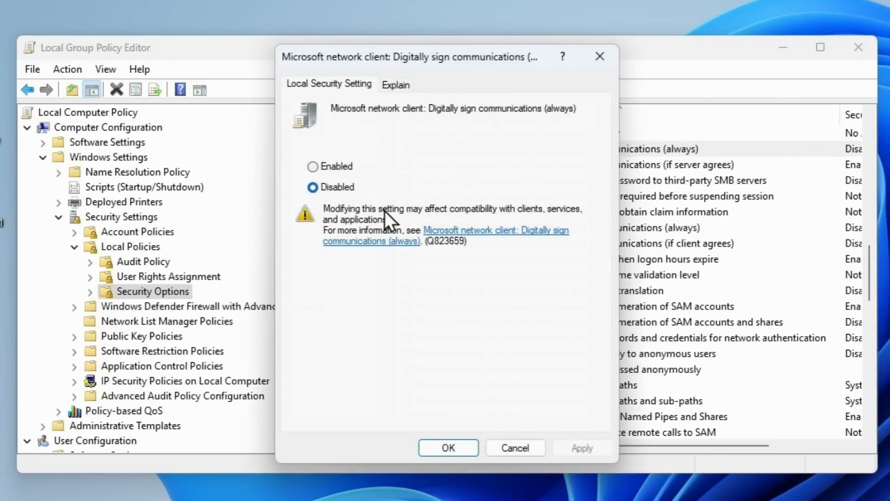
left_click(442, 442)
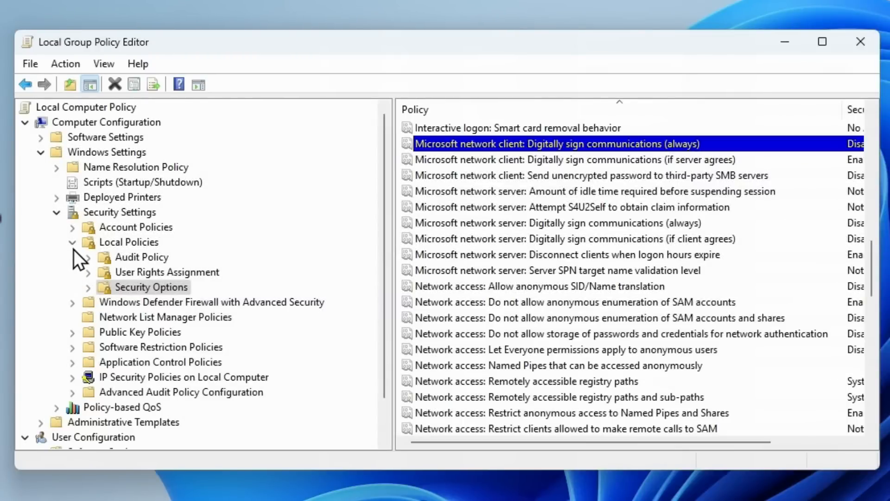
Collapse Windows Settings and show the Lanman Workstation policies under Computer Configuration > Administrative Templates > Network
left_click(73, 247)
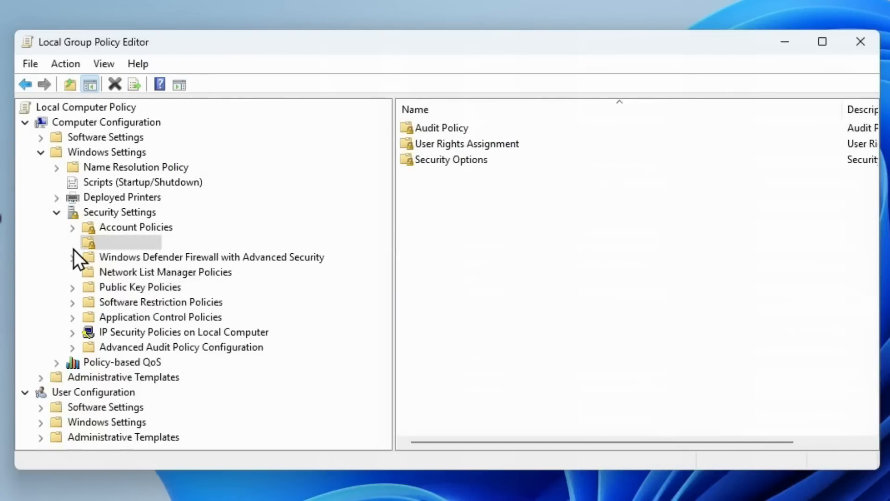
left_click(40, 153)
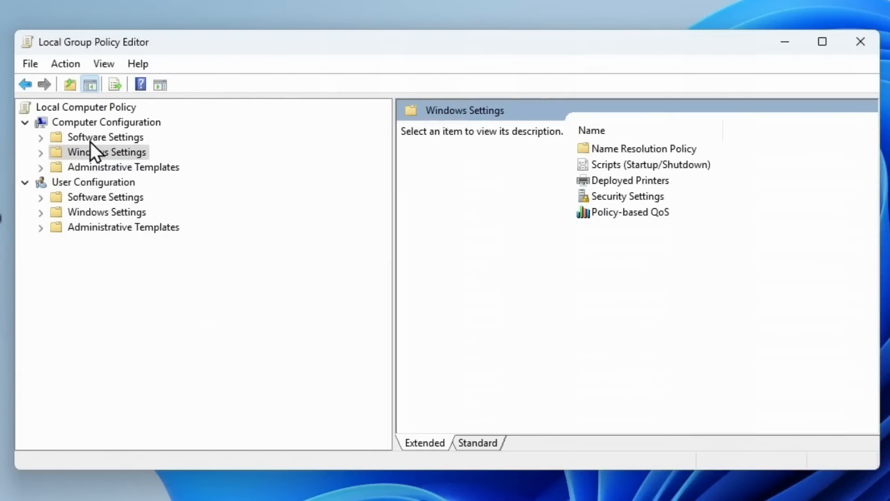
left_click(41, 167)
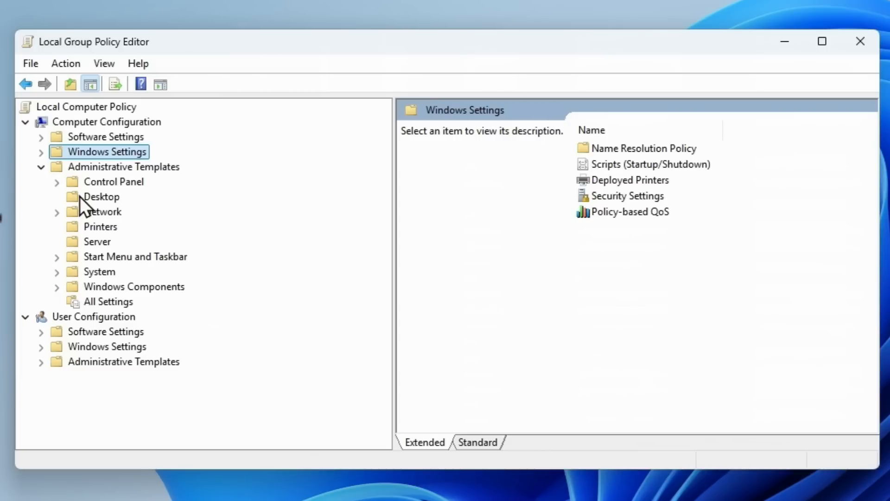
left_click(57, 208)
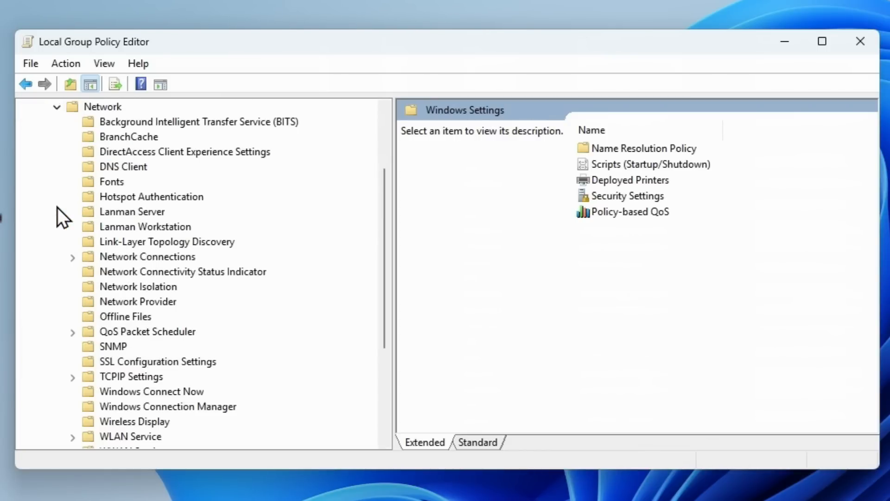
left_click(93, 224)
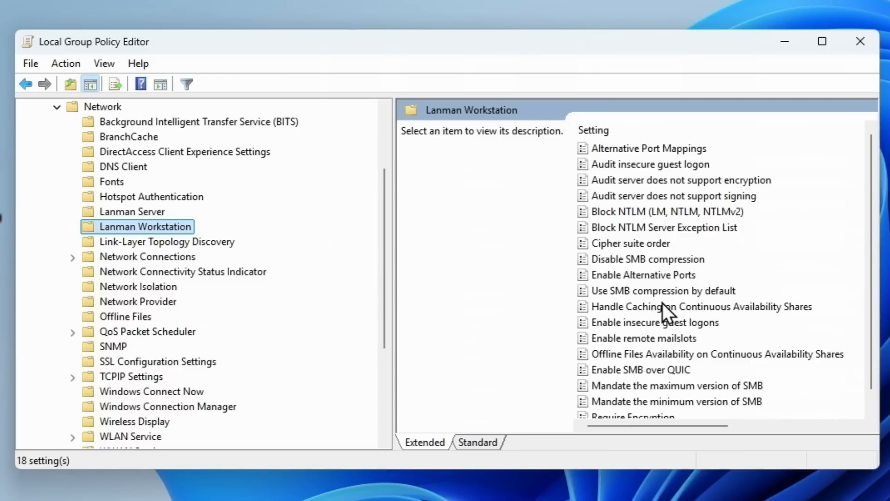
Set the Lanman Workstation policy "Enable insecure guest logons" to Enabled, apply it, and close the Local Group Policy Editor
left_click(654, 321)
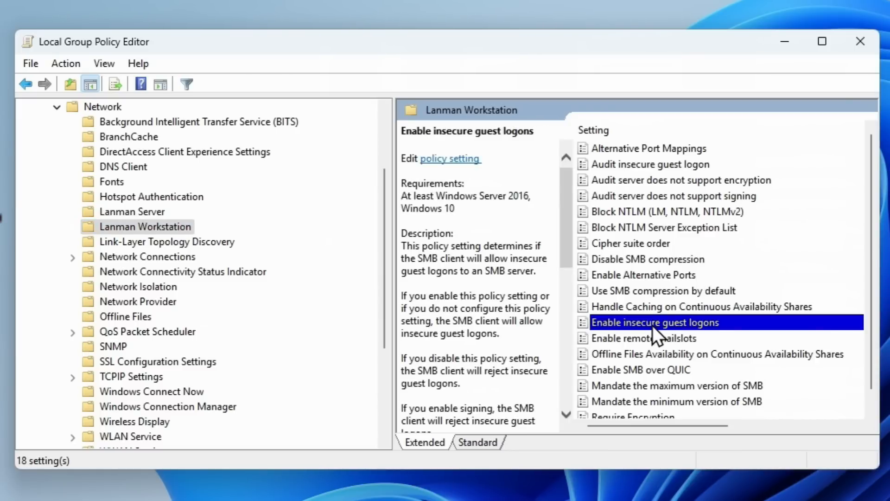
double_click(652, 325)
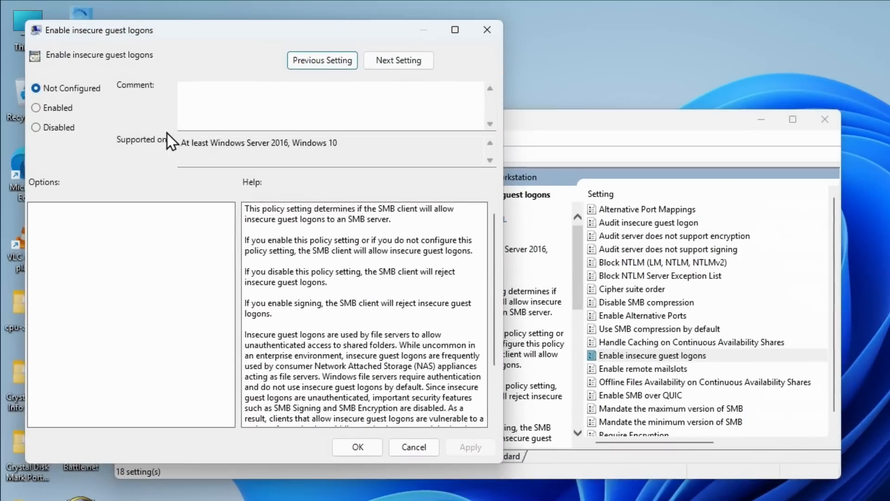
left_click(61, 112)
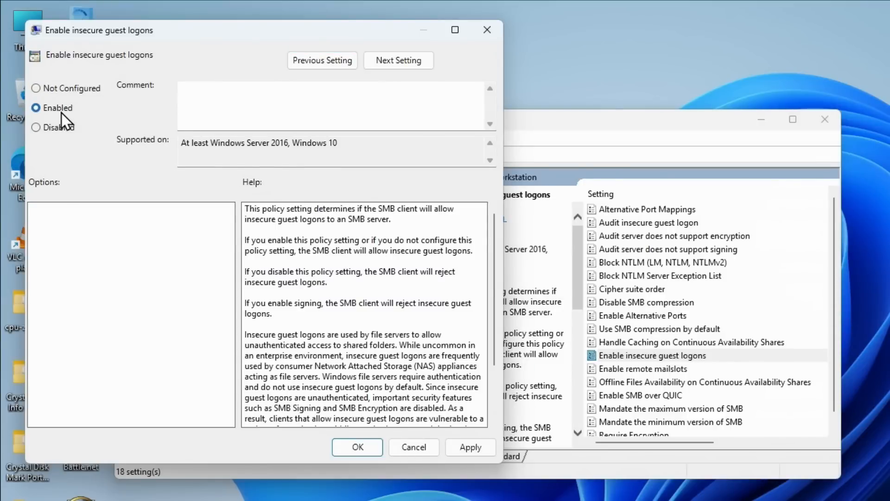
left_click(459, 442)
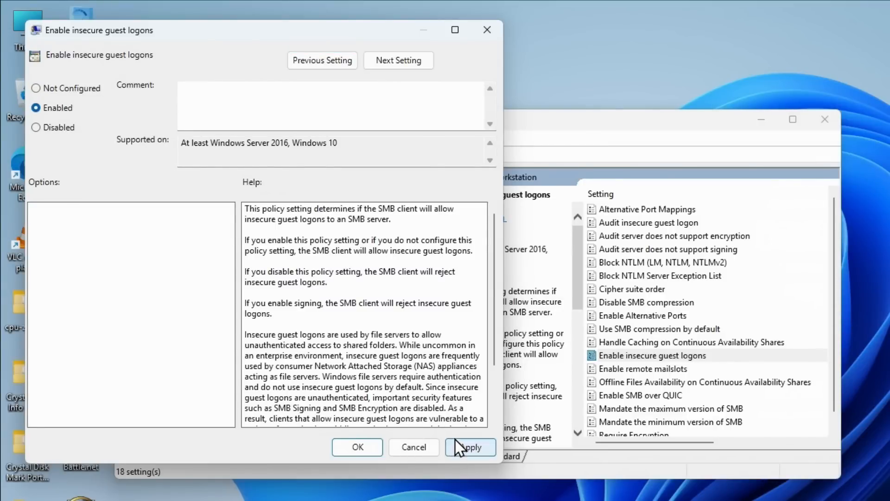
left_click(357, 447)
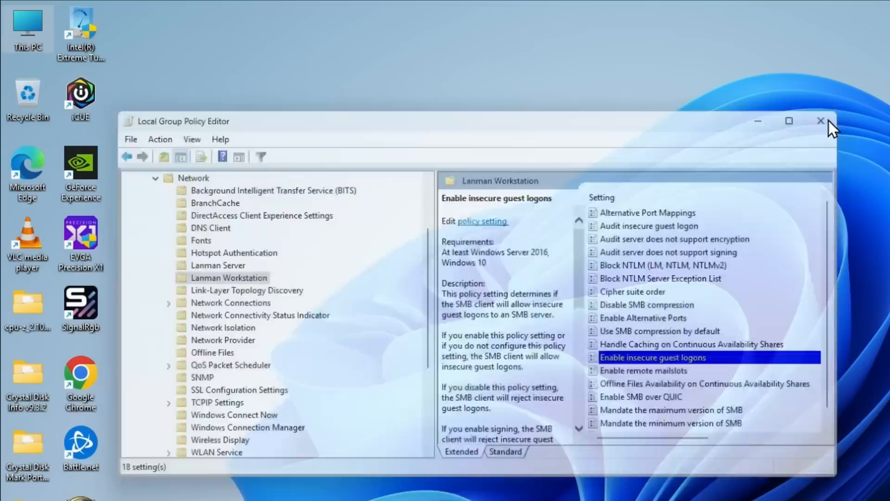
left_click(825, 120)
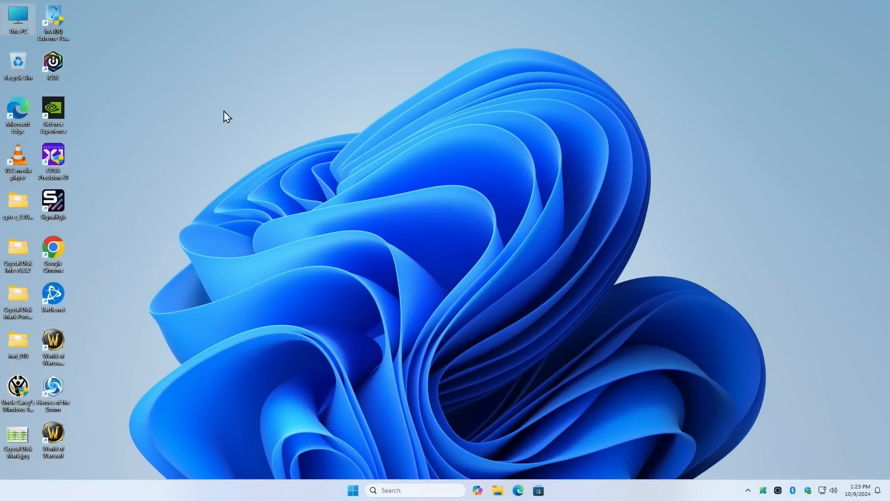
In File Explorer, open the DS923 NAS from the Network location to check access to its shared folders, then close the window
double_click(20, 24)
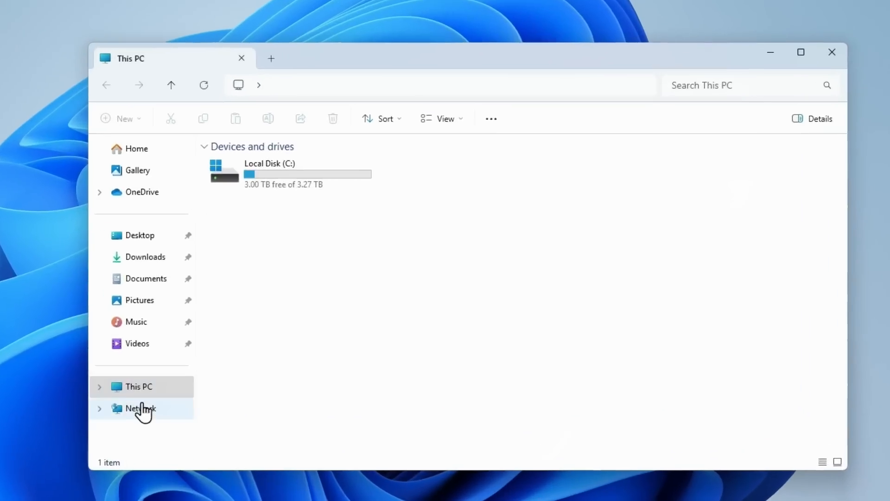
left_click(142, 405)
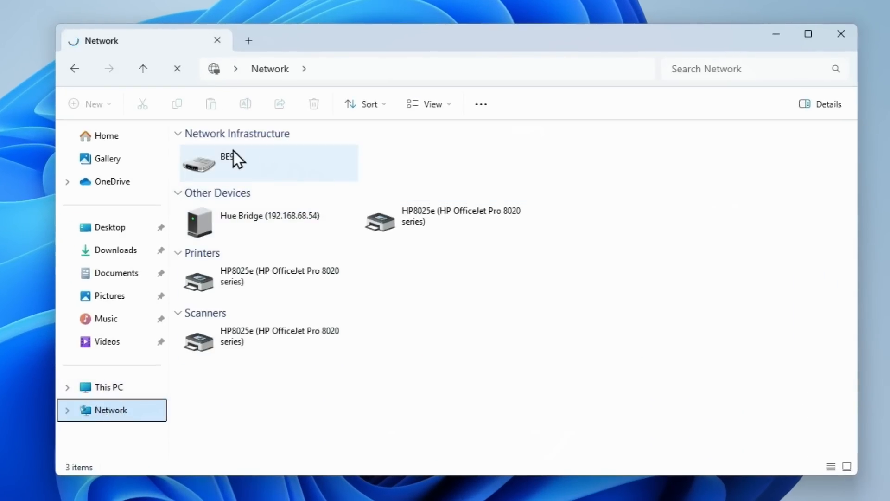
left_click(368, 164)
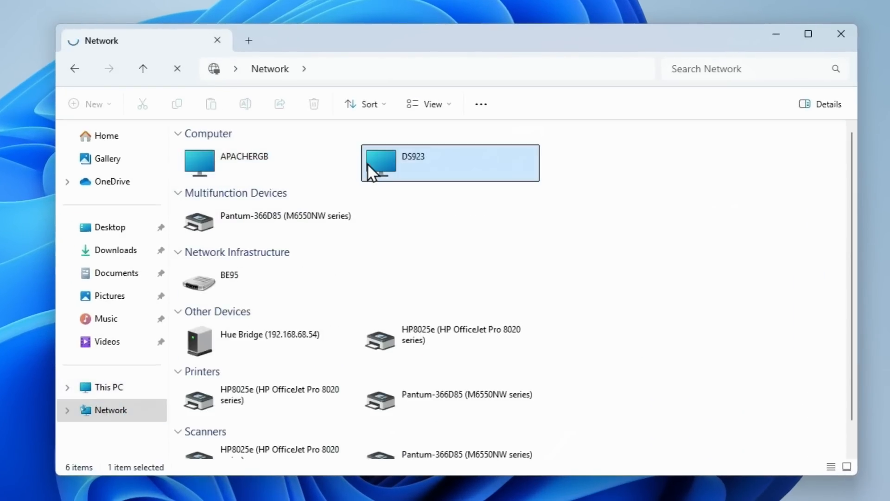
double_click(398, 159)
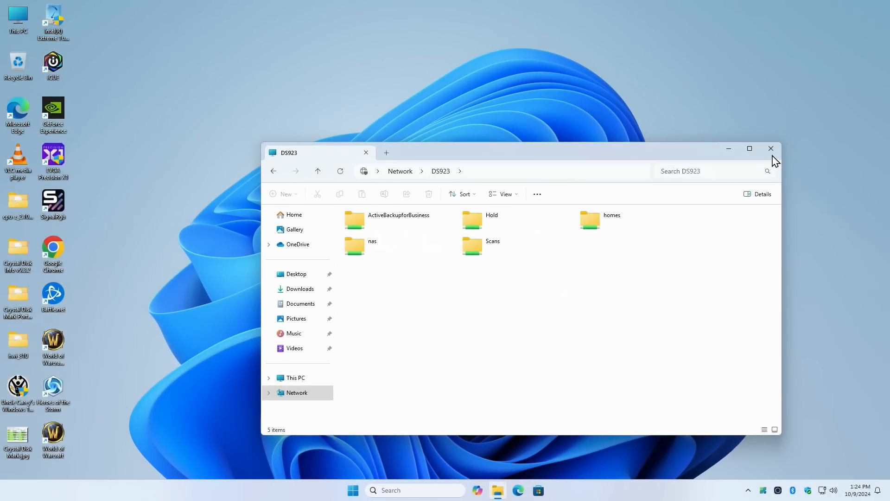
left_click(772, 149)
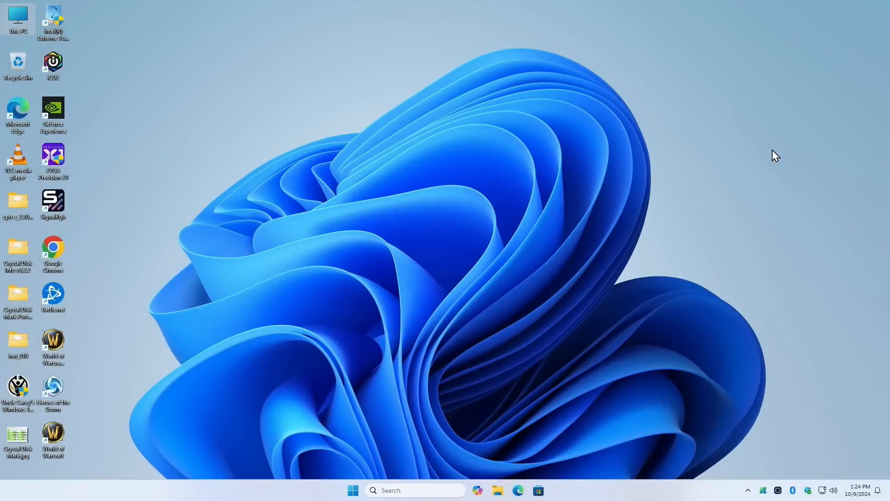